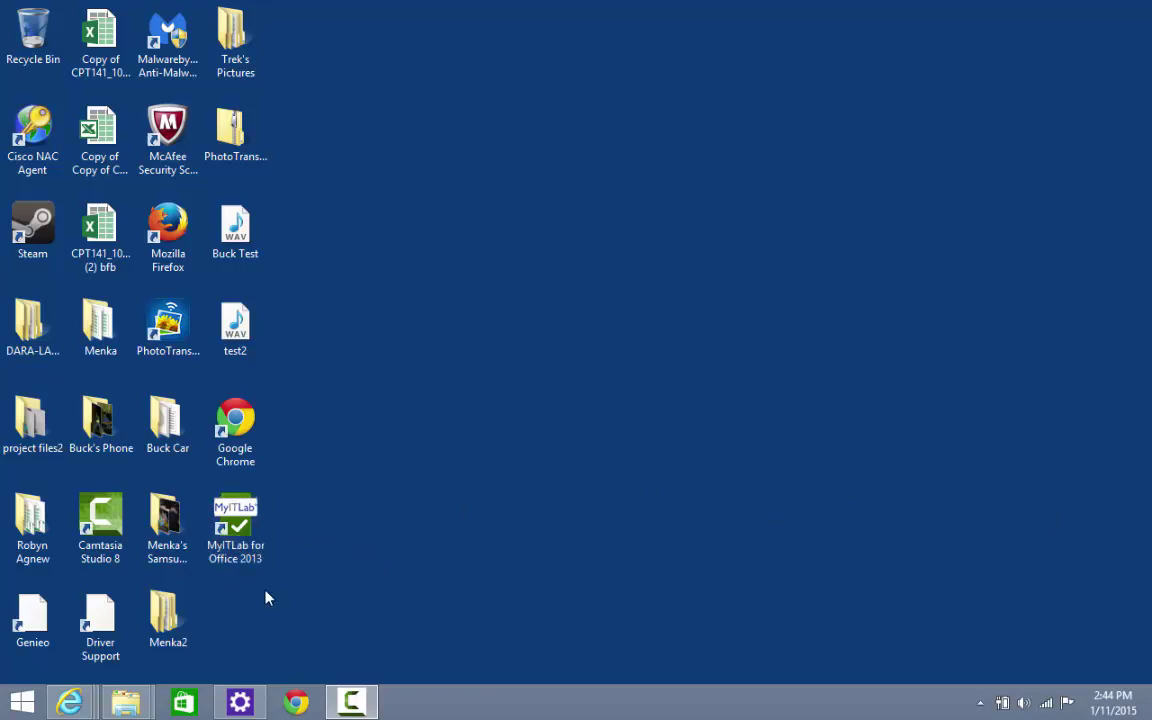
- Launch MyITLab for Office 2013 from its desktop shortcut to reach the MyLabsPlus sign-in page
{"action": "double_click", "coordinate": [236, 530]}
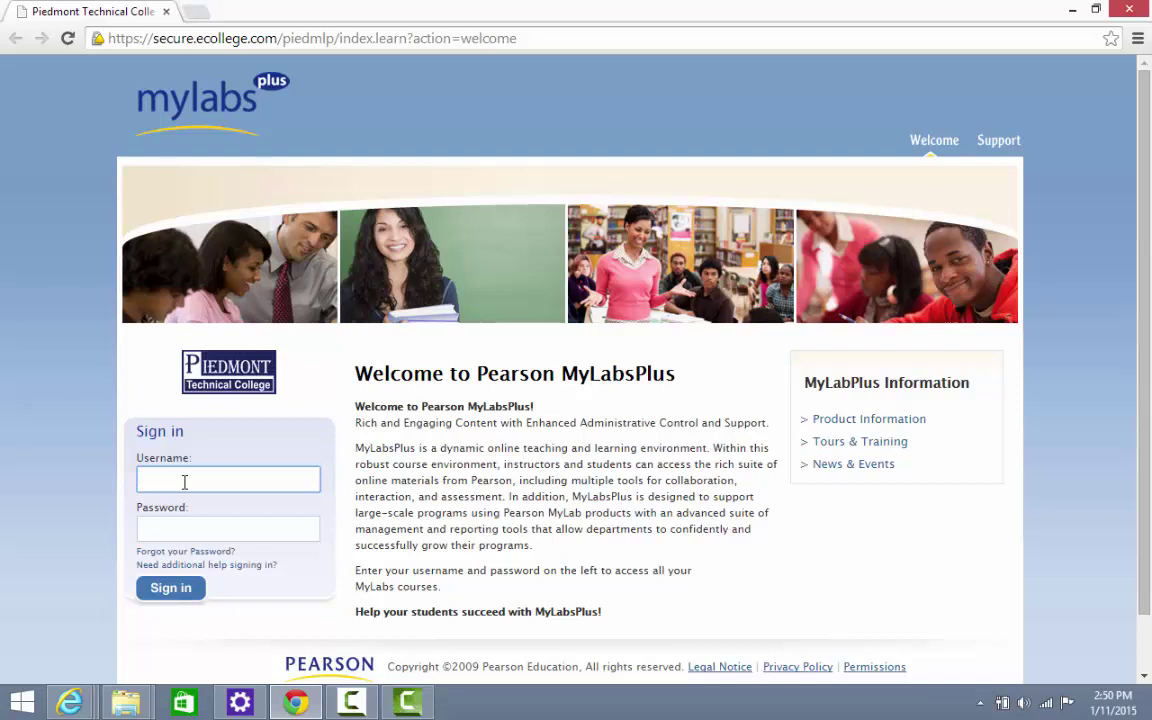
- Enter the student's username and account password in the MyLabsPlus sign-in form
{"action": "type", "text": "P0011001"}
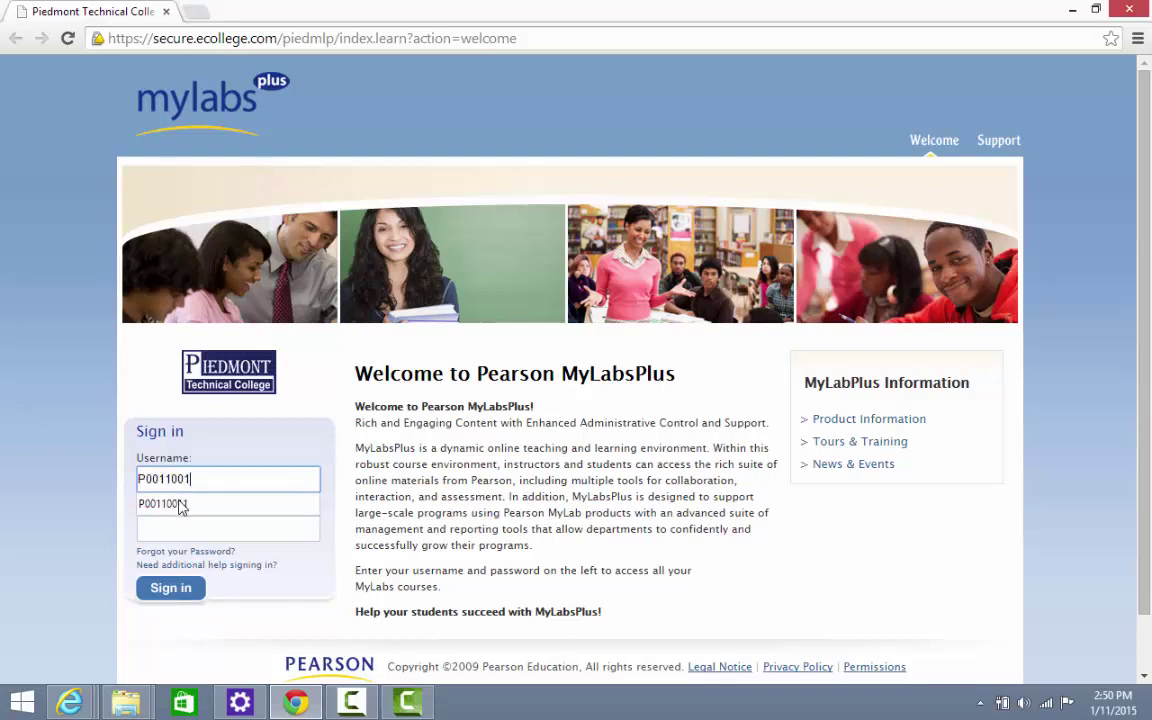
{"action": "type", "text": "1"}
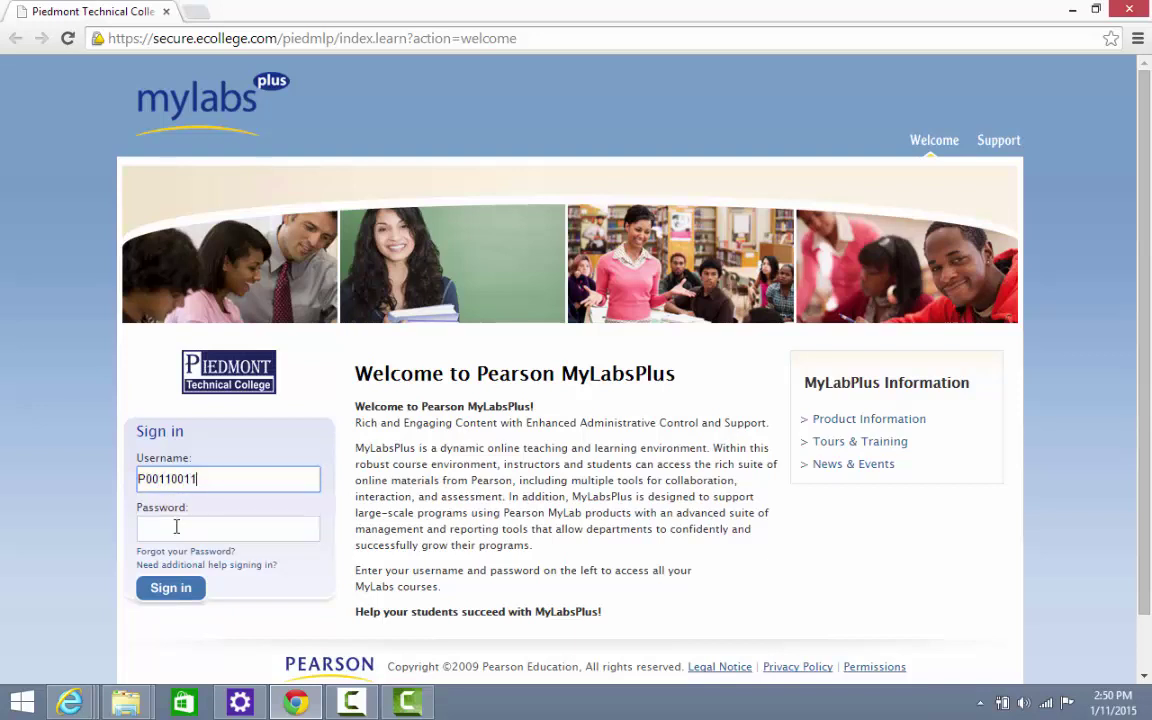
{"action": "left_click", "coordinate": [176, 527]}
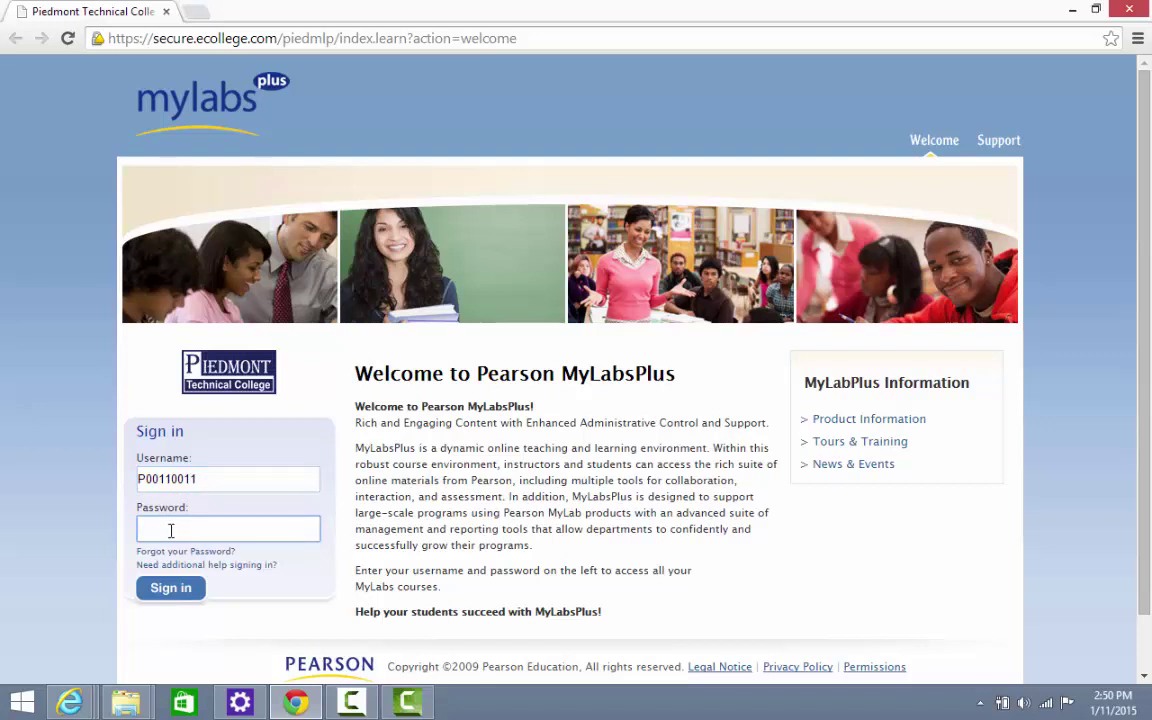
{"action": "type", "text": "••••••"}
- Sign in and load the Academics PSH course list showing CPT 274 CPT274-01
{"action": "left_click", "coordinate": [162, 591]}
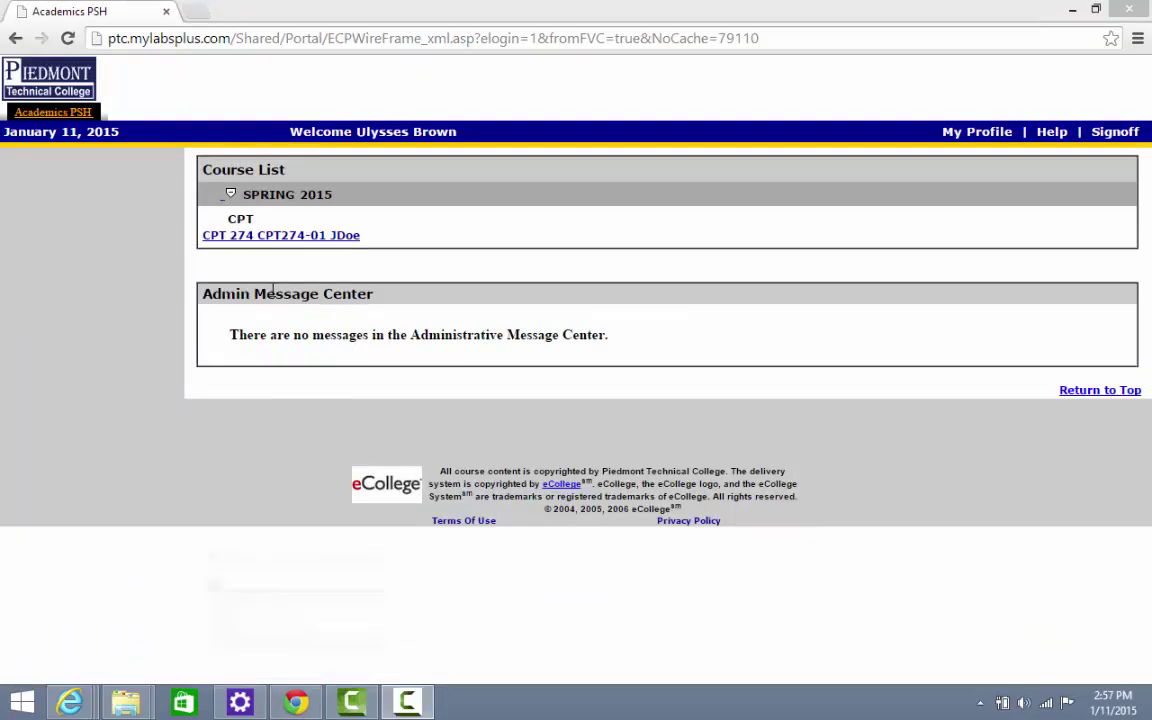
- Open CPT 274 CPT274-01 and go to Course Home's Notifications for registration options
{"action": "left_click", "coordinate": [256, 241]}
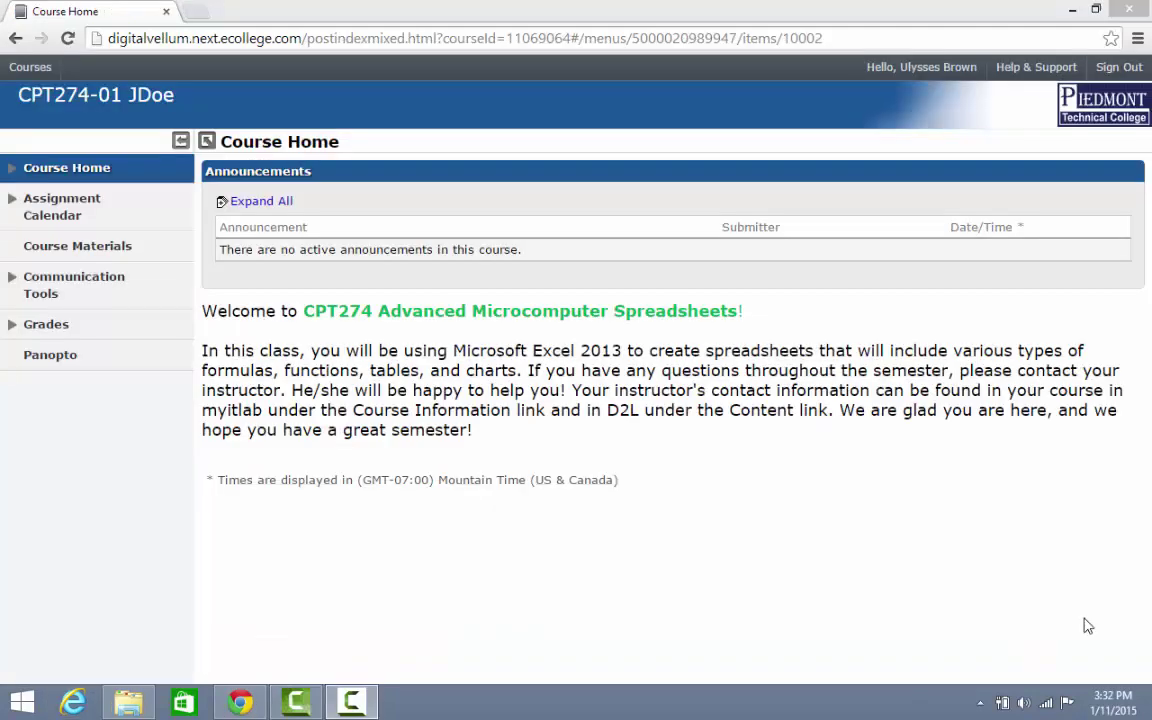
{"action": "left_click", "coordinate": [11, 172]}
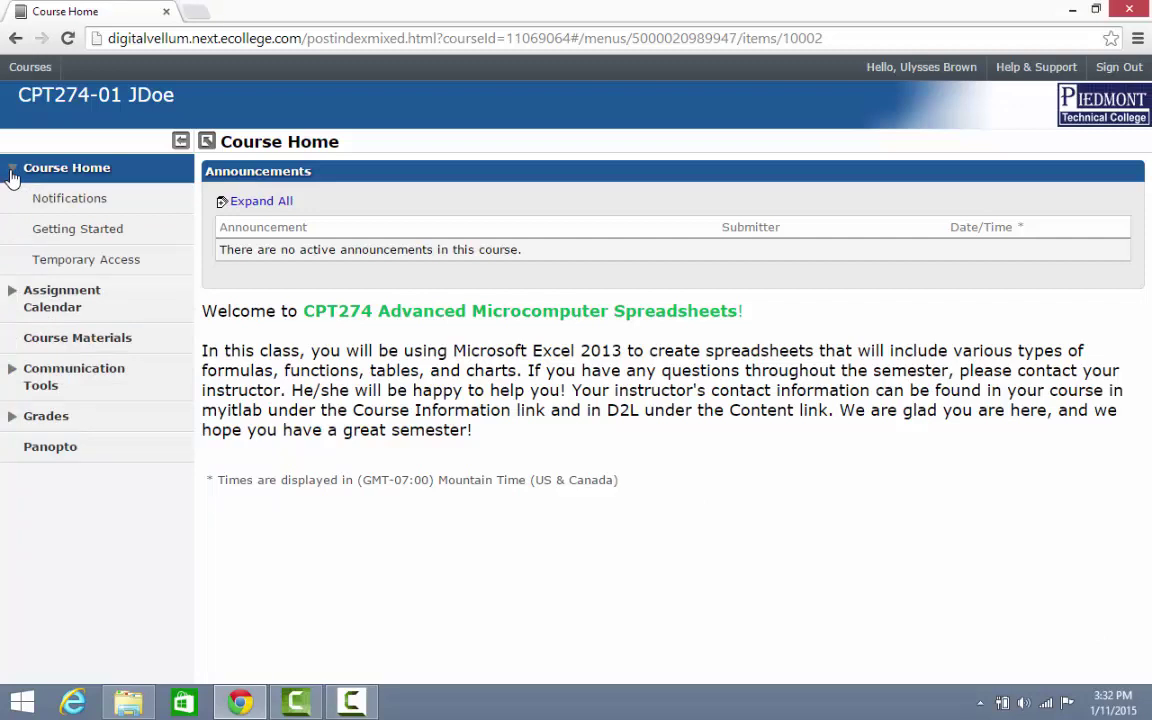
{"action": "left_click", "coordinate": [75, 205]}
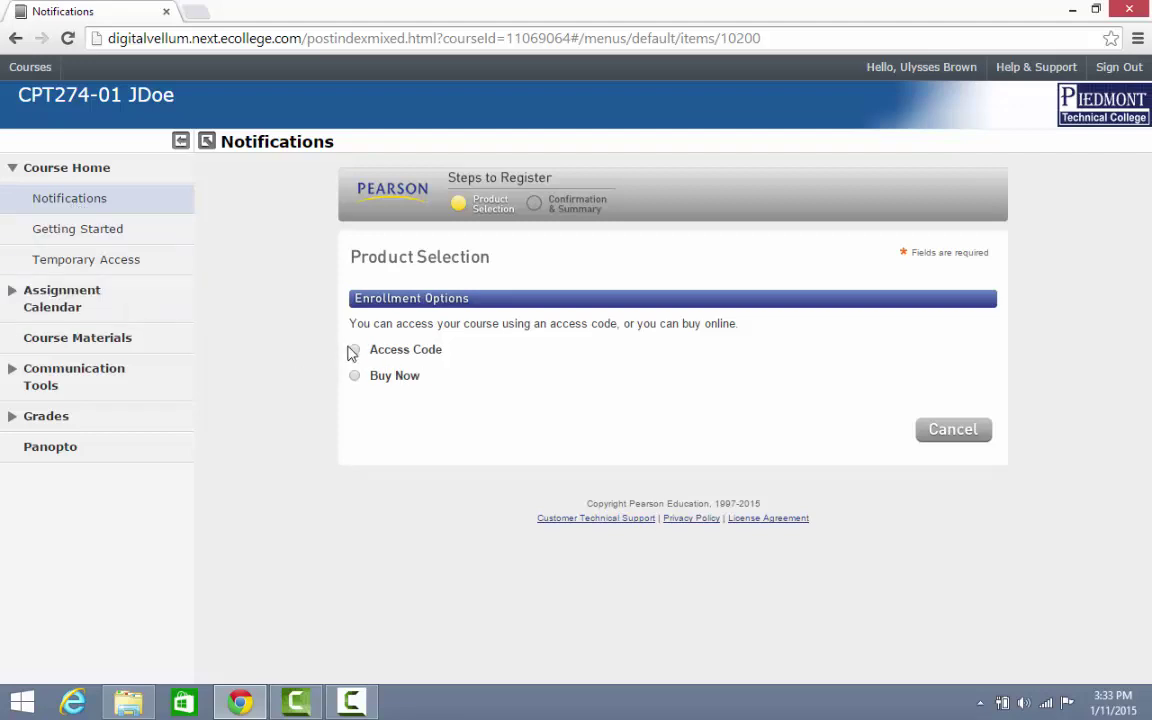
- Choose Access Code enrollment and enter the course access code parts
{"action": "left_click", "coordinate": [399, 358]}
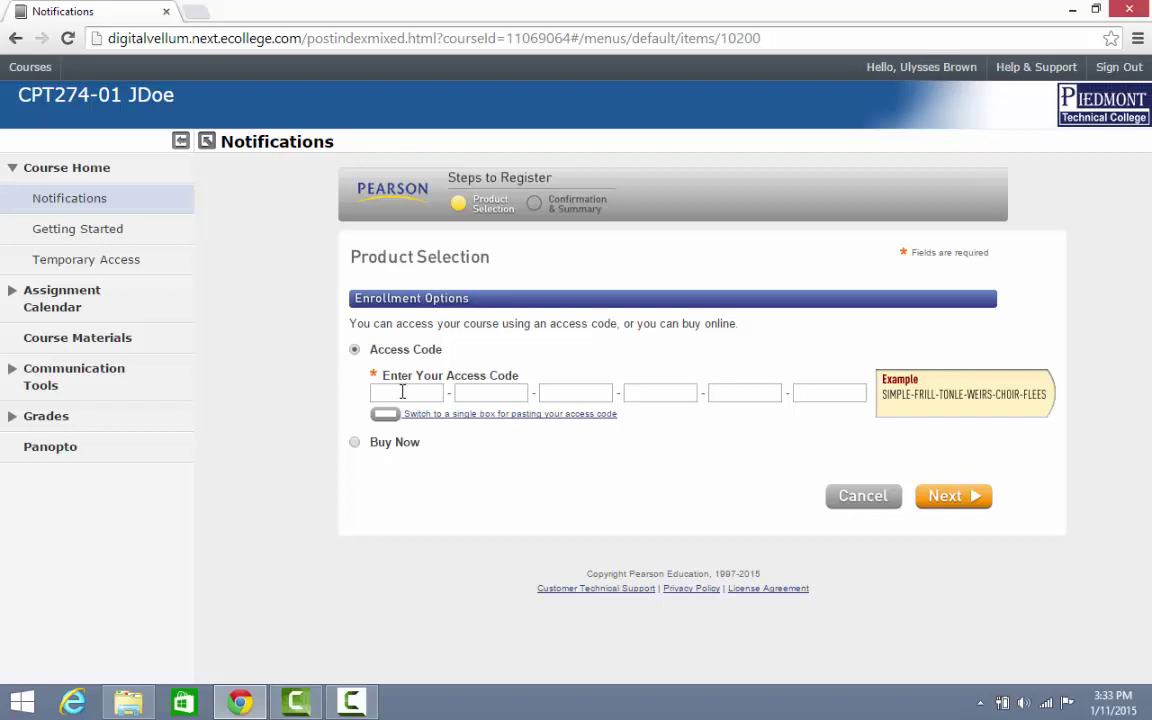
{"action": "left_click", "coordinate": [402, 392]}
{"action": "key", "text": "Tab"}
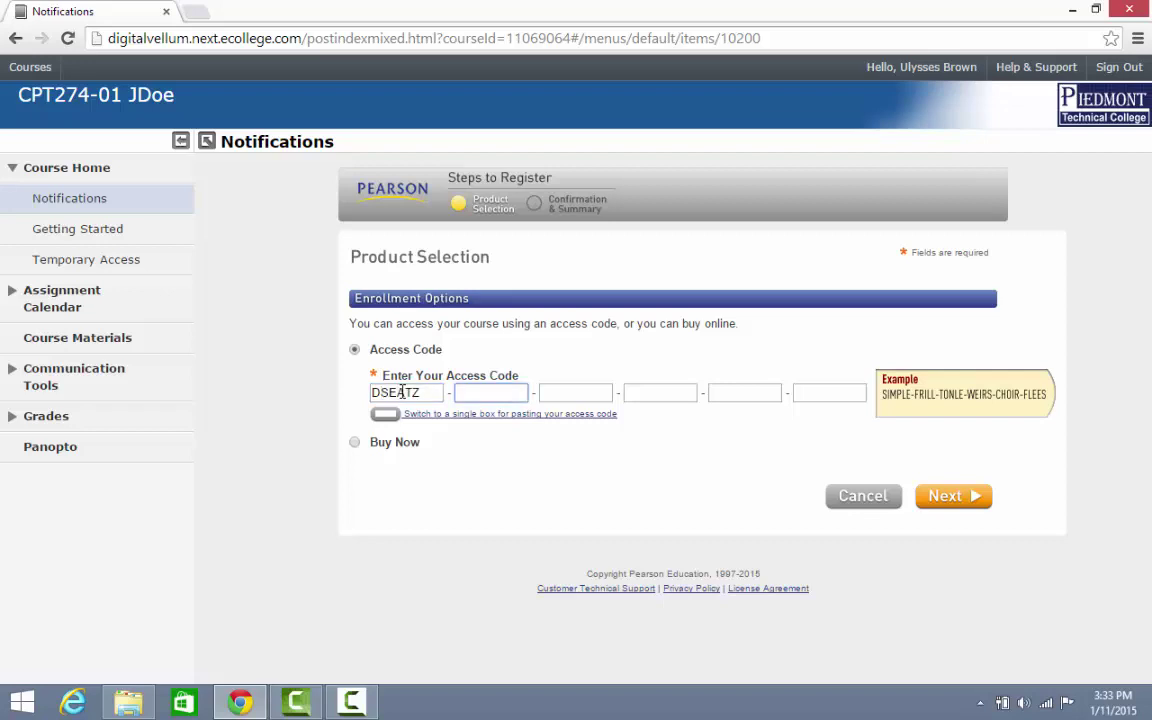
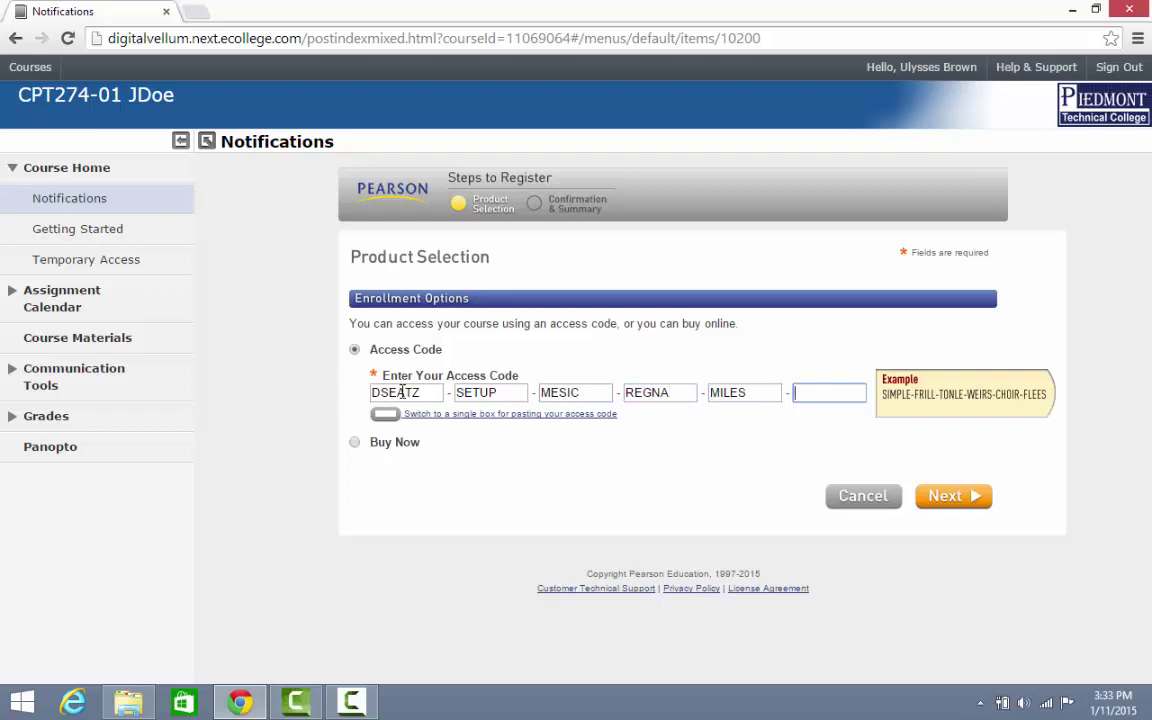
- Replace the mistyped fifth part of the access code with the correct text
{"action": "left_click", "coordinate": [758, 395]}
{"action": "key", "text": "BackSpace"}
{"action": "key", "text": "BackSpace"}
{"action": "key", "text": "BackSpace"}
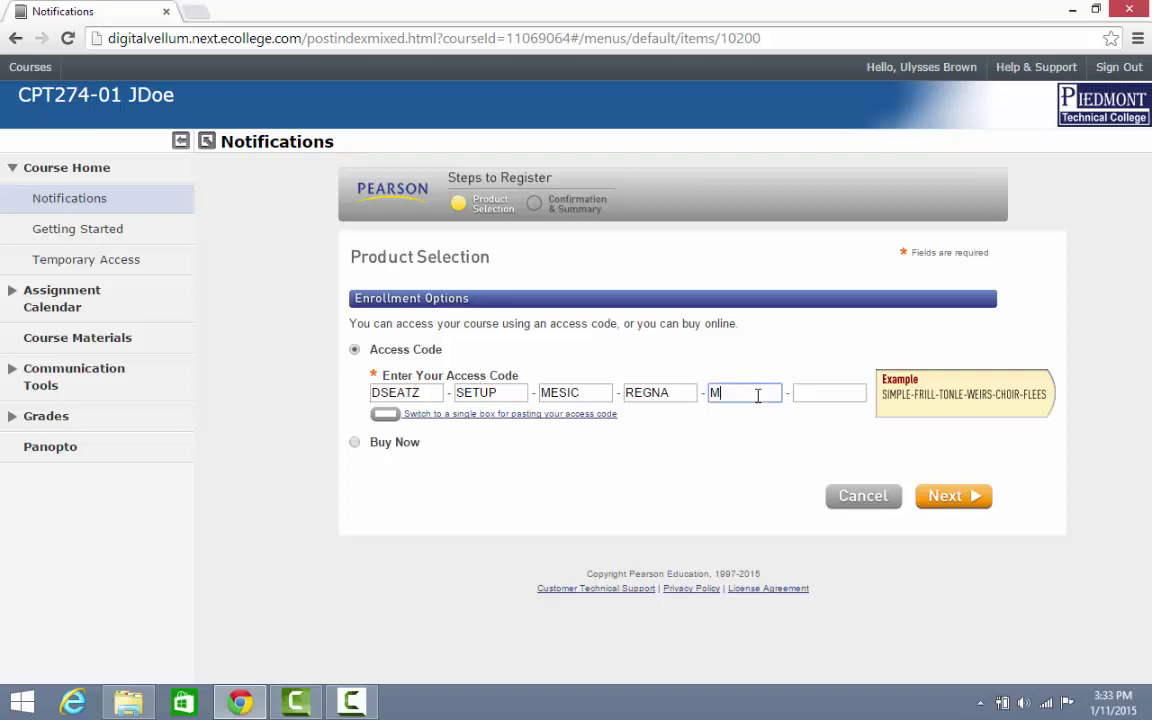
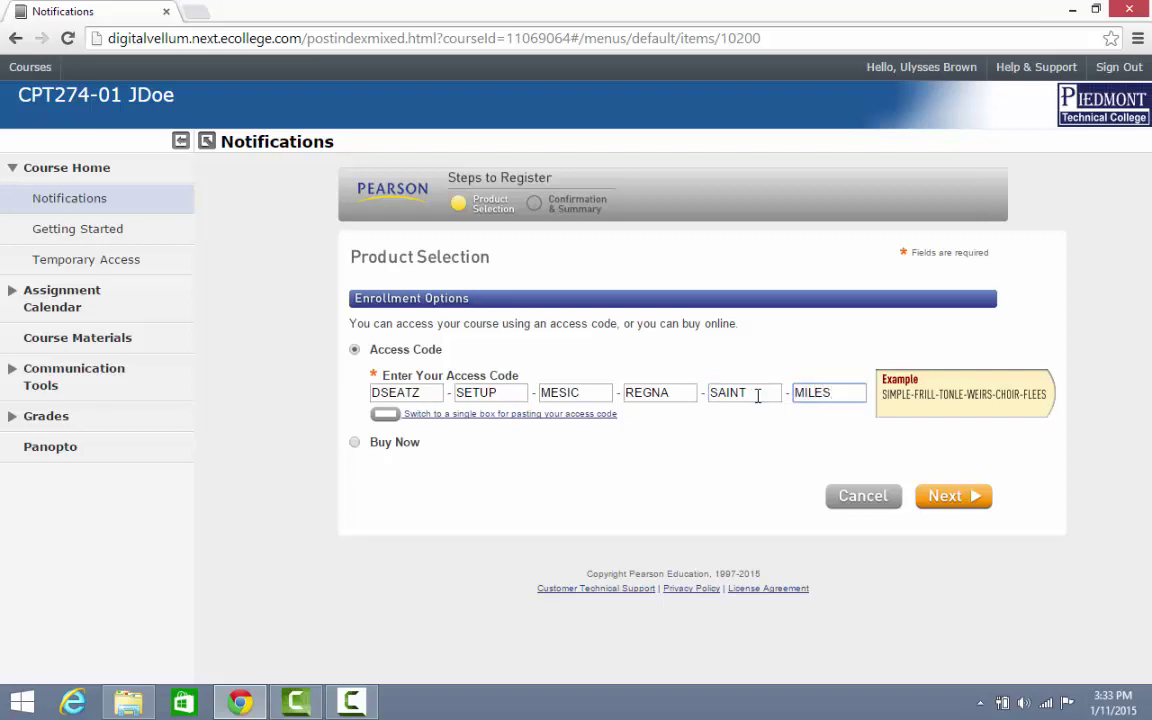
- Submit the access code to complete registration, then return to the CPT274 course
{"action": "left_click", "coordinate": [945, 497]}
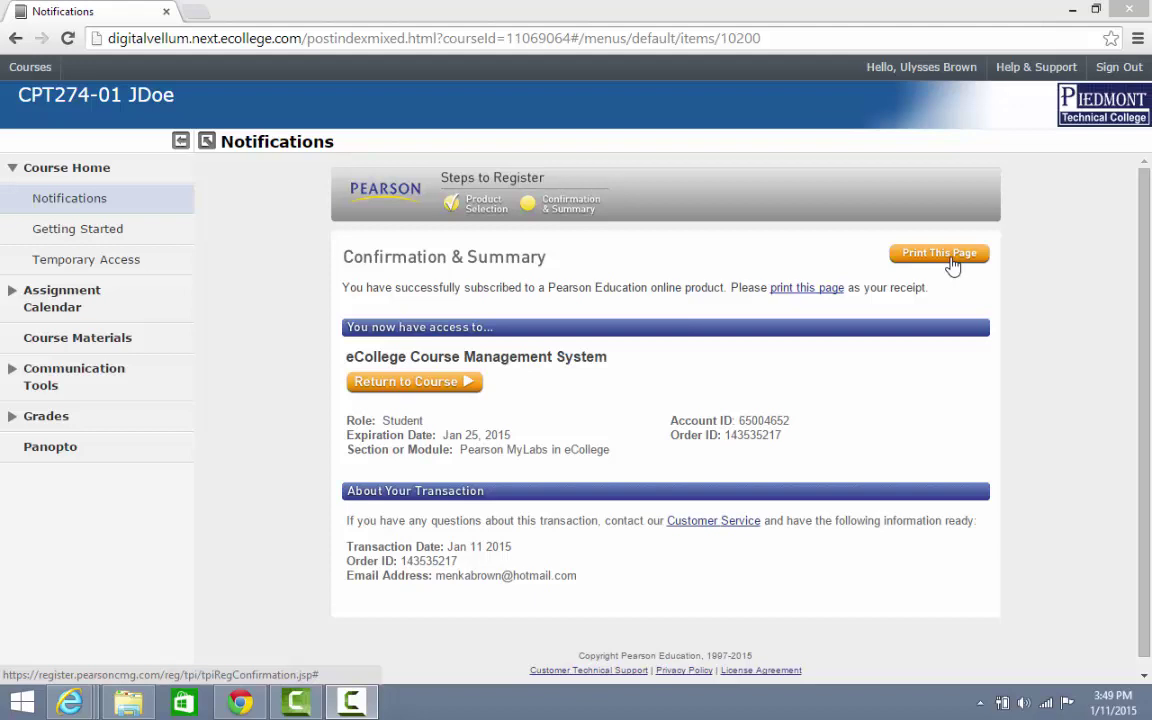
{"action": "left_click", "coordinate": [421, 388]}
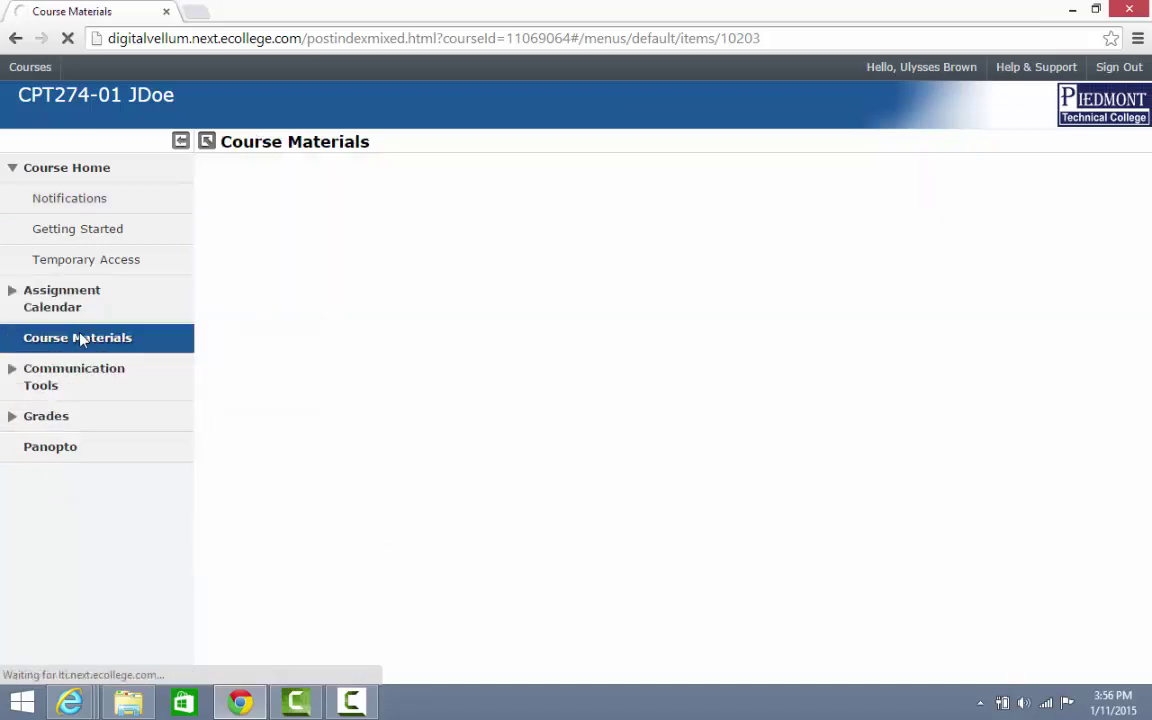
- Open Course Materials and then the Course Information folder for CPT274
{"action": "left_click", "coordinate": [80, 338]}
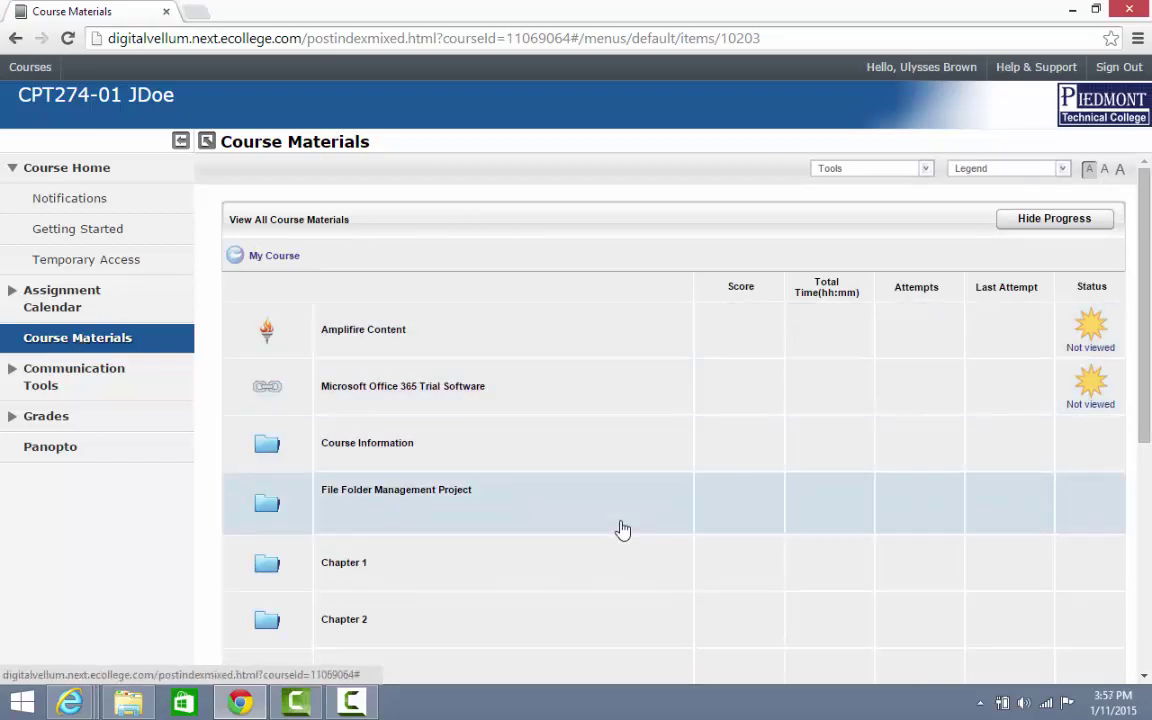
{"action": "left_click", "coordinate": [367, 450]}
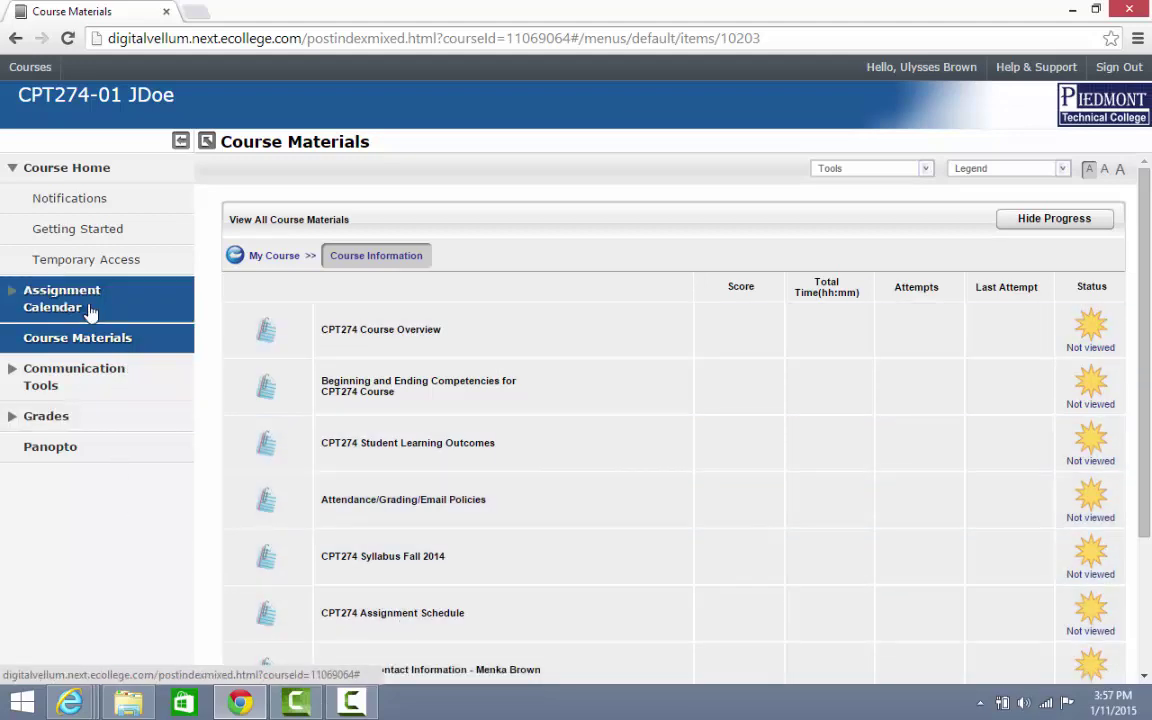
- Go back to the top-level Course Materials list and scroll through its chapter folders
{"action": "left_click", "coordinate": [232, 259]}
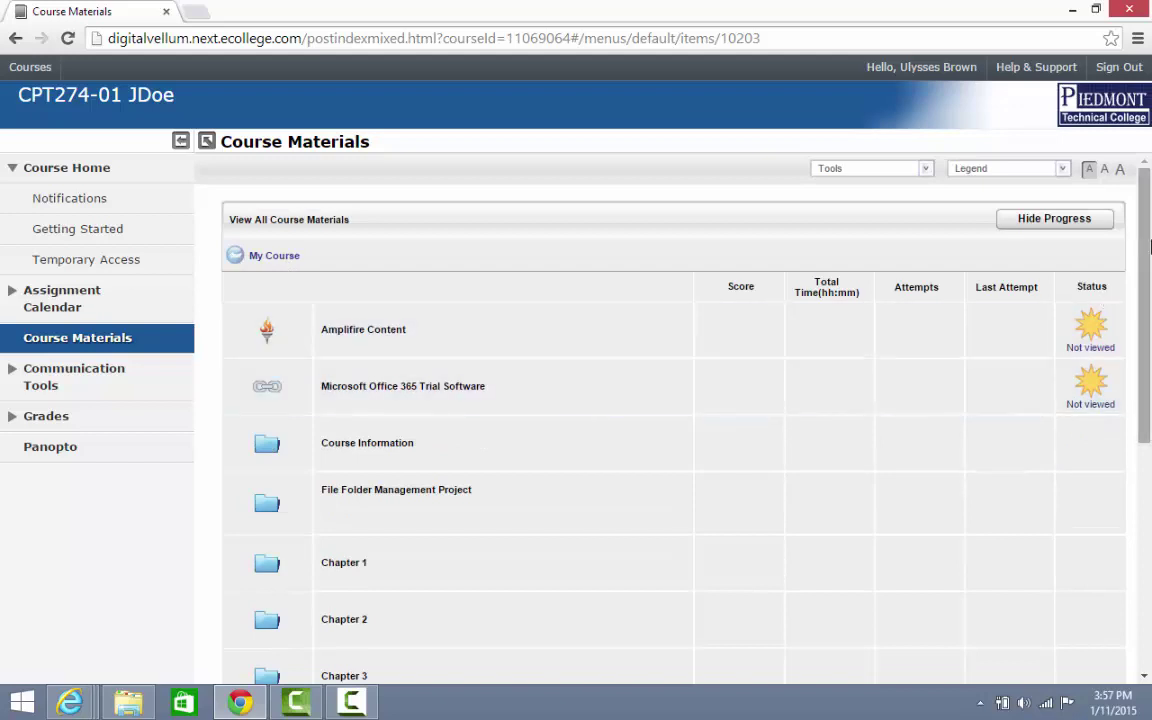
{"action": "left_click_drag", "start_coordinate": [1146, 248], "coordinate": [1146, 385]}
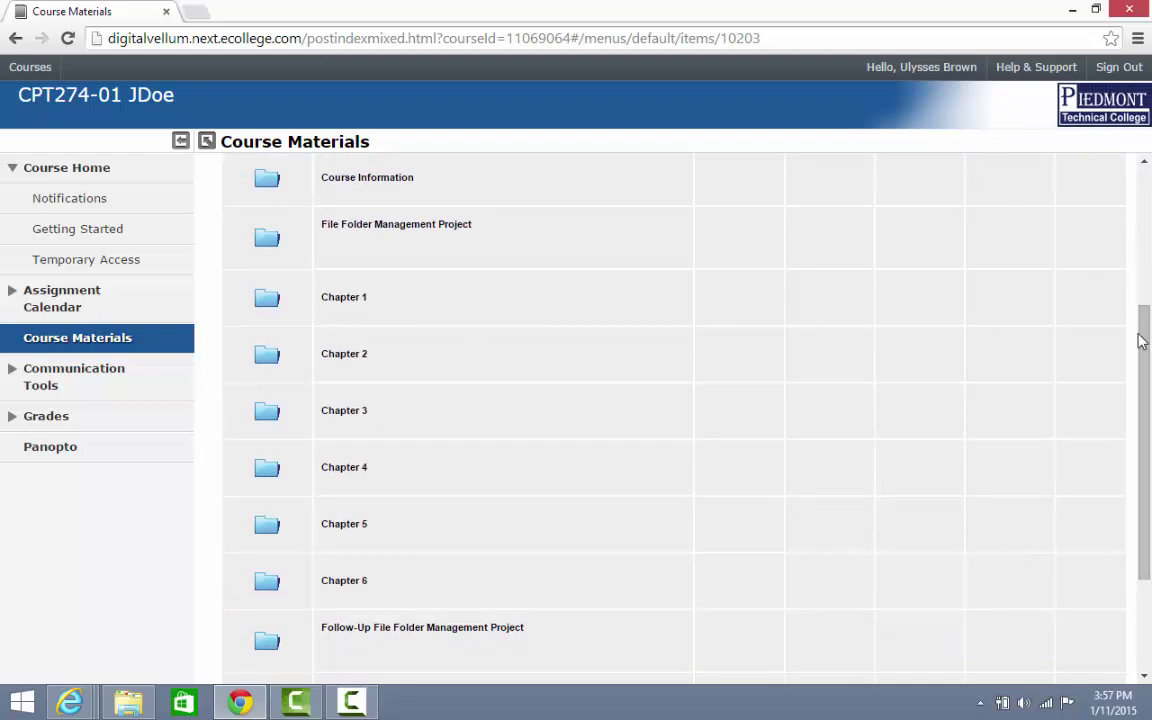
{"action": "left_click_drag", "start_coordinate": [1146, 340], "coordinate": [1148, 185]}
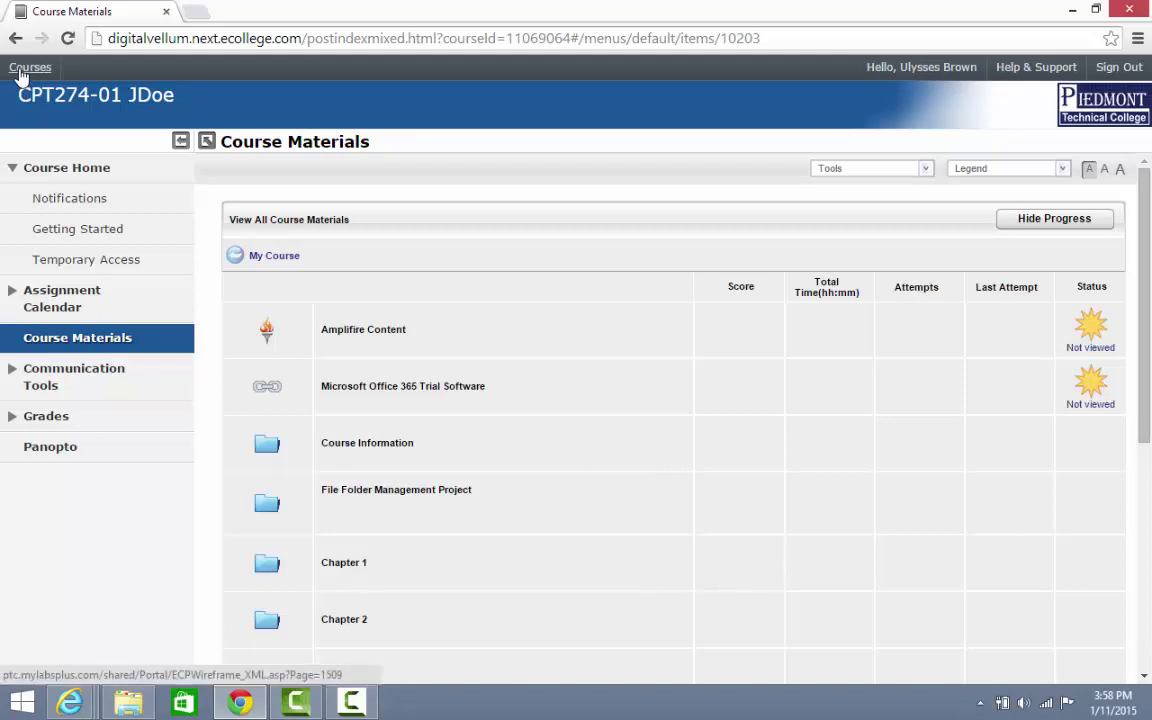
- Return to the Courses list and sign off from MyLabsPlus
{"action": "left_click", "coordinate": [20, 73]}
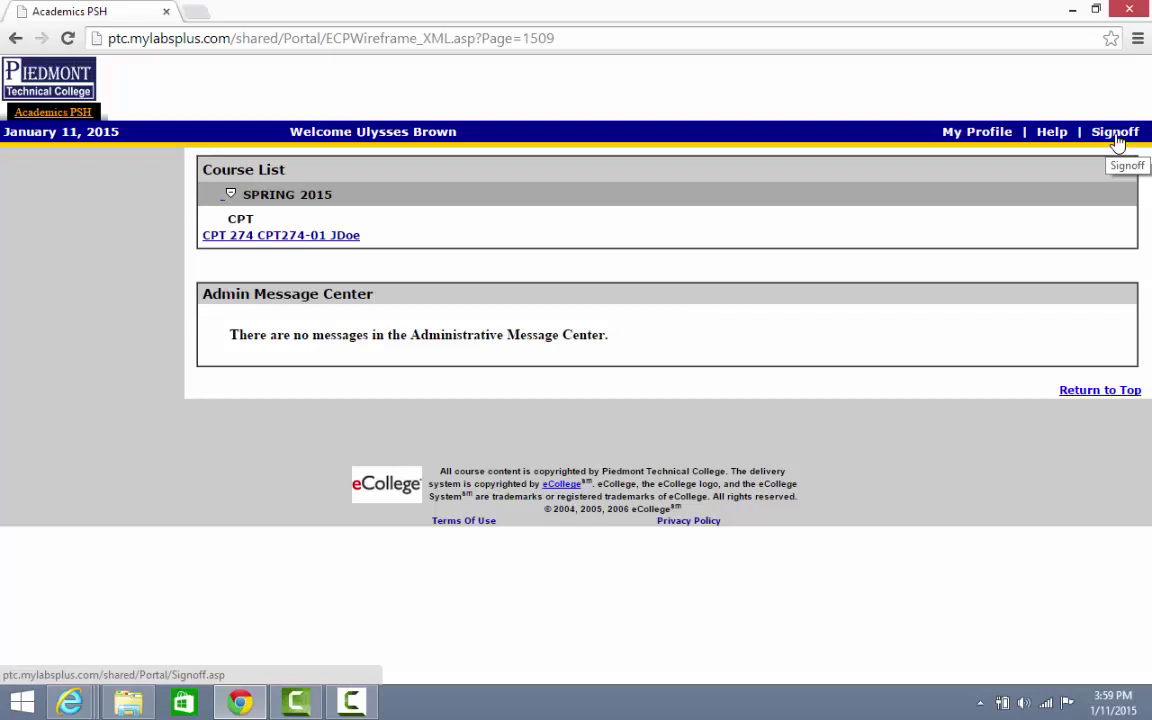
{"action": "left_click", "coordinate": [1118, 141]}
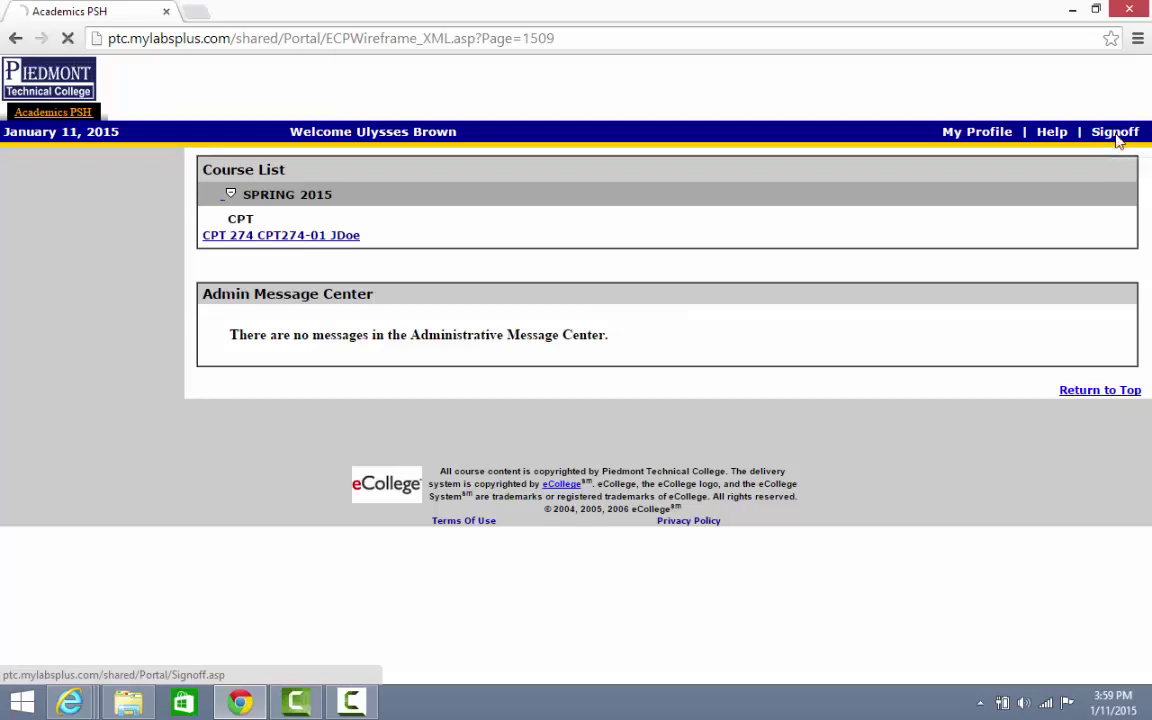